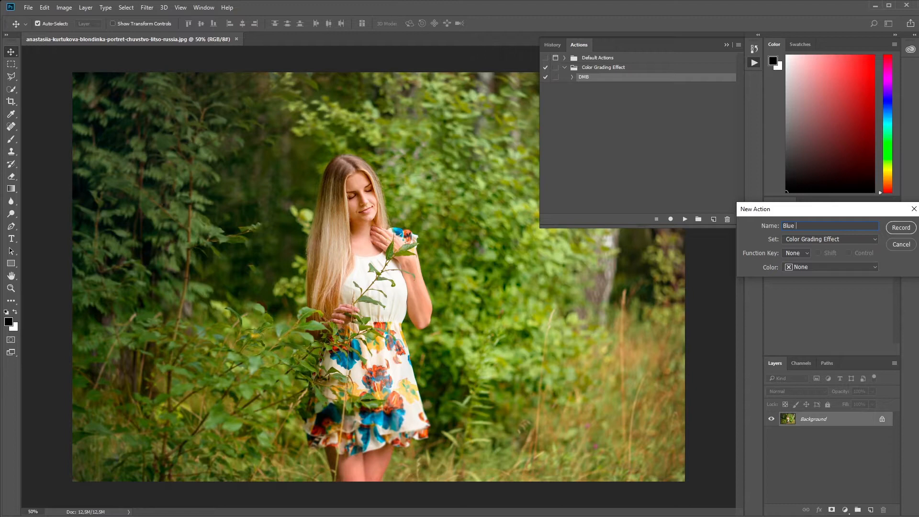
Step: Name the new action "Blue gradeff" in the Color Grading Effect set and start recording it
{"action": "type", "text": "gra"}
{"action": "type", "text": "die"}
{"action": "left_click", "coordinate": [901, 228]}
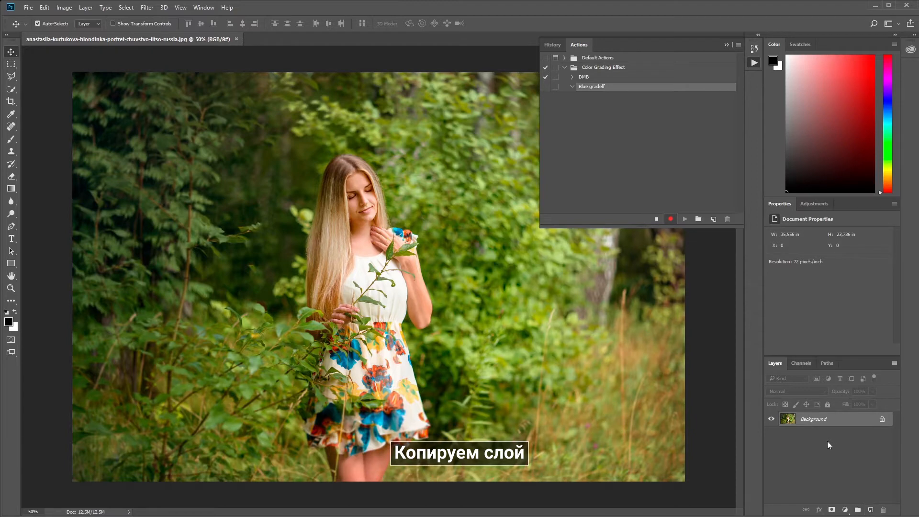
Step: Duplicate the Background layer and convert the image to Lab Color mode without flattening the layers
{"action": "left_click_drag", "start_coordinate": [803, 420], "coordinate": [871, 510]}
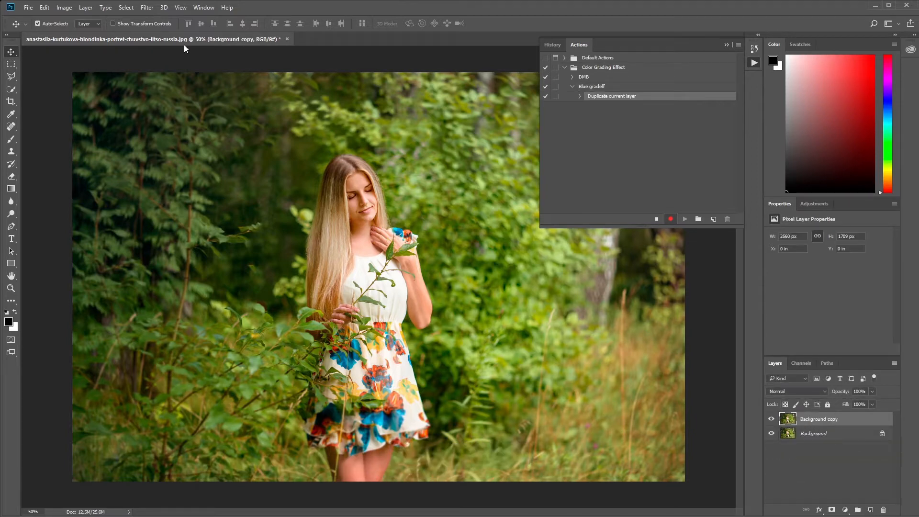
{"action": "left_click", "coordinate": [66, 10]}
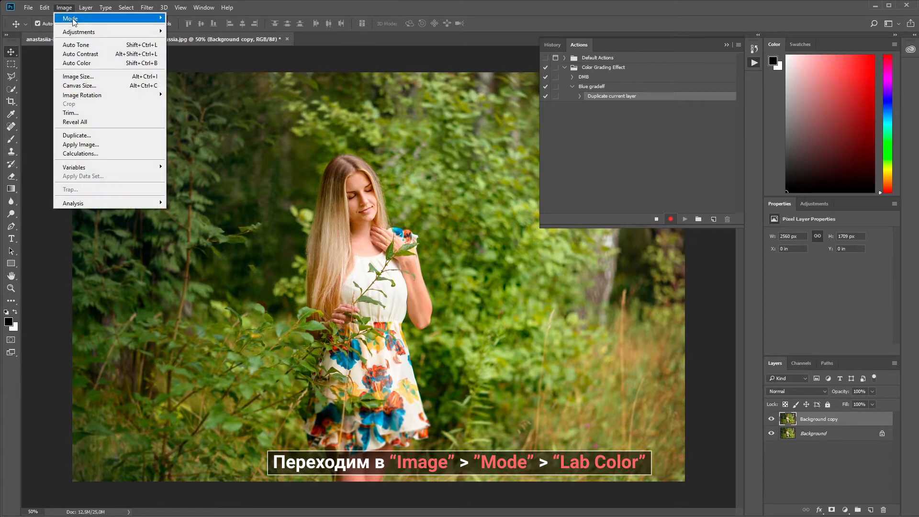
{"action": "mouse_move", "coordinate": [76, 20]}
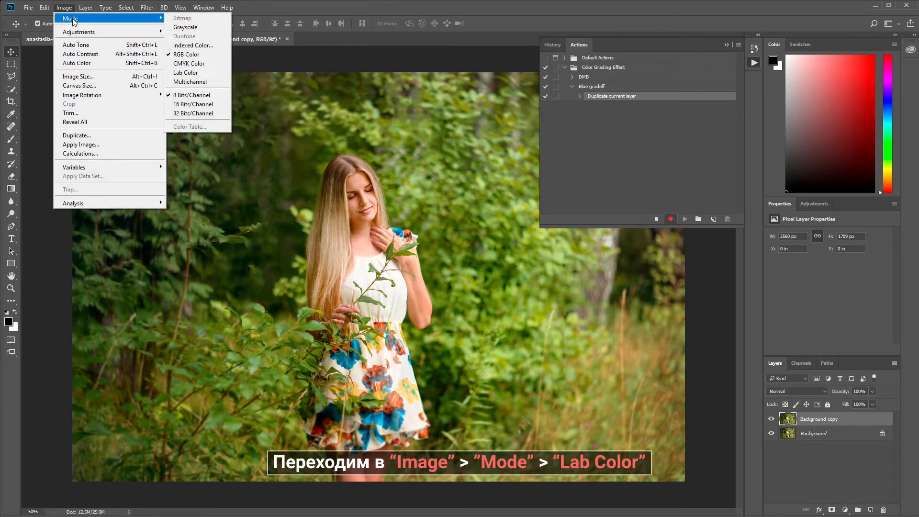
{"action": "left_click", "coordinate": [203, 73]}
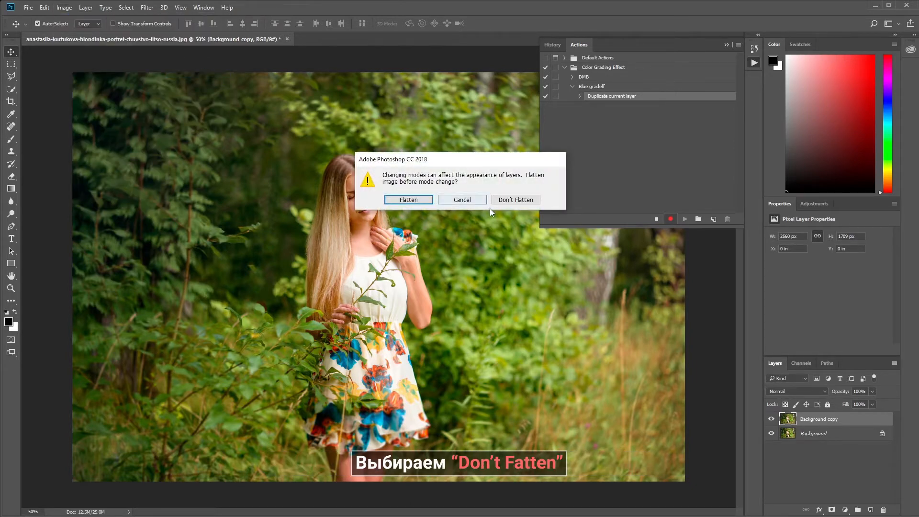
{"action": "left_click", "coordinate": [516, 199]}
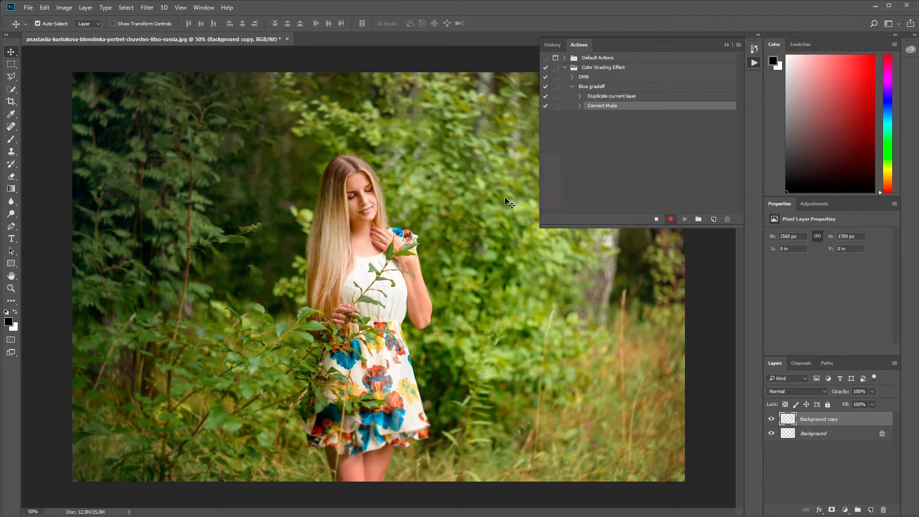
Step: Replace the copied layer's b channel with the full contents of its a channel, and return to the deselected Lab composite in the layer view
{"action": "left_click", "coordinate": [800, 363]}
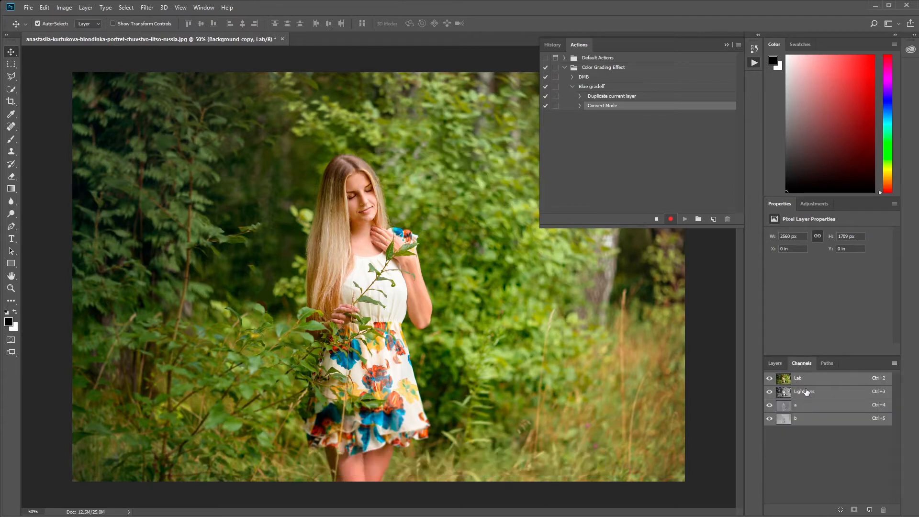
{"action": "left_click", "coordinate": [807, 406]}
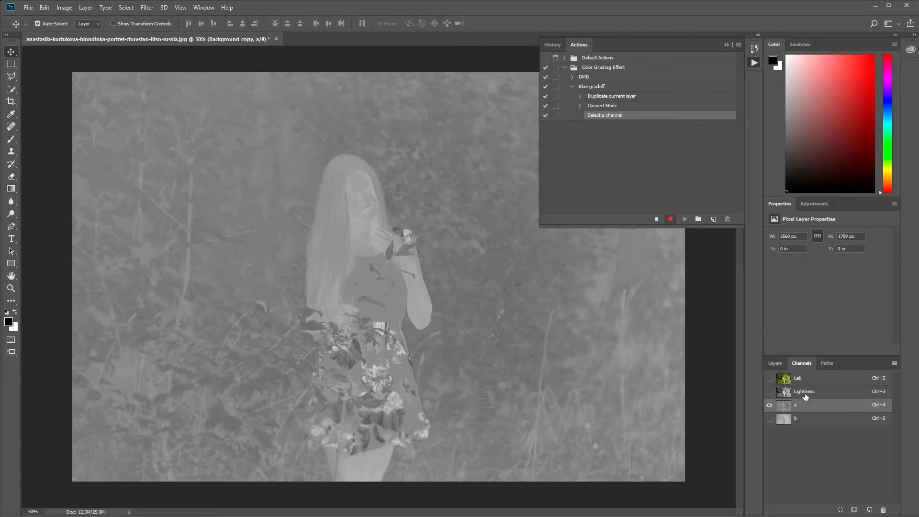
{"action": "key", "text": "ctrl+a"}
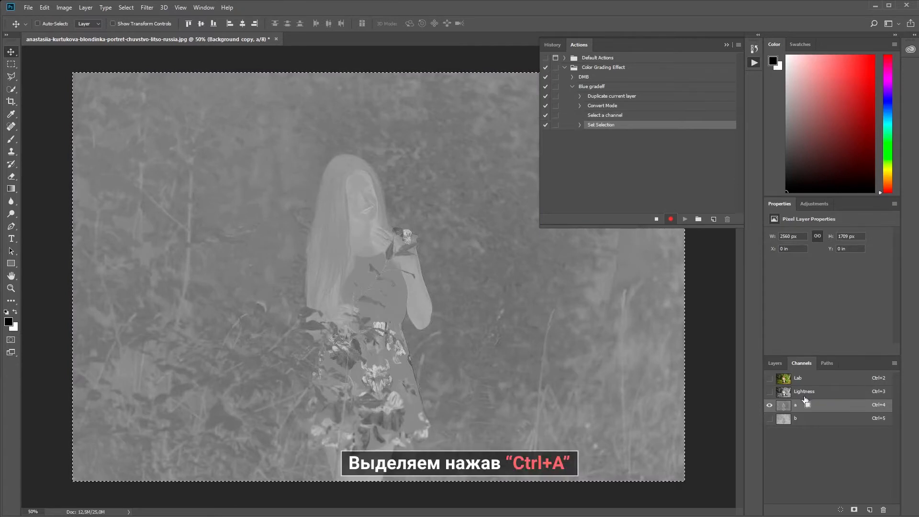
{"action": "key", "text": "ctrl+c"}
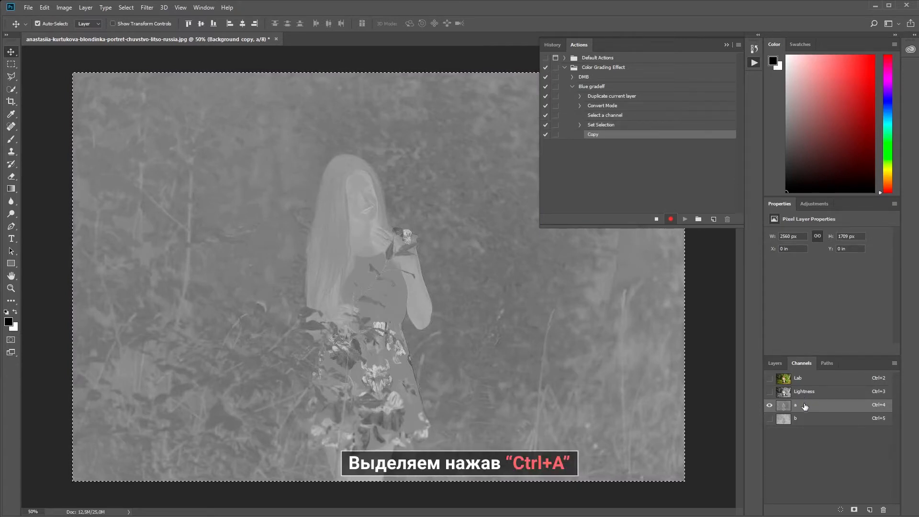
{"action": "left_click", "coordinate": [807, 419]}
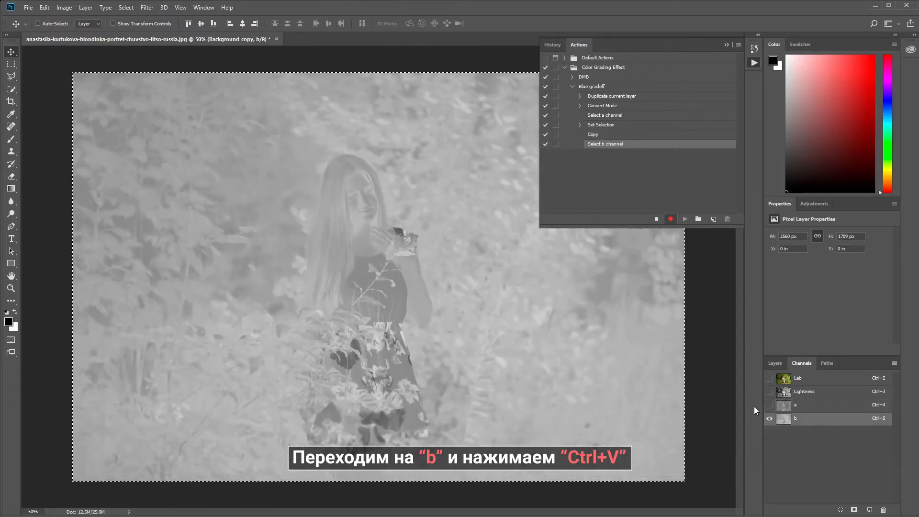
{"action": "key", "text": "ctrl+v"}
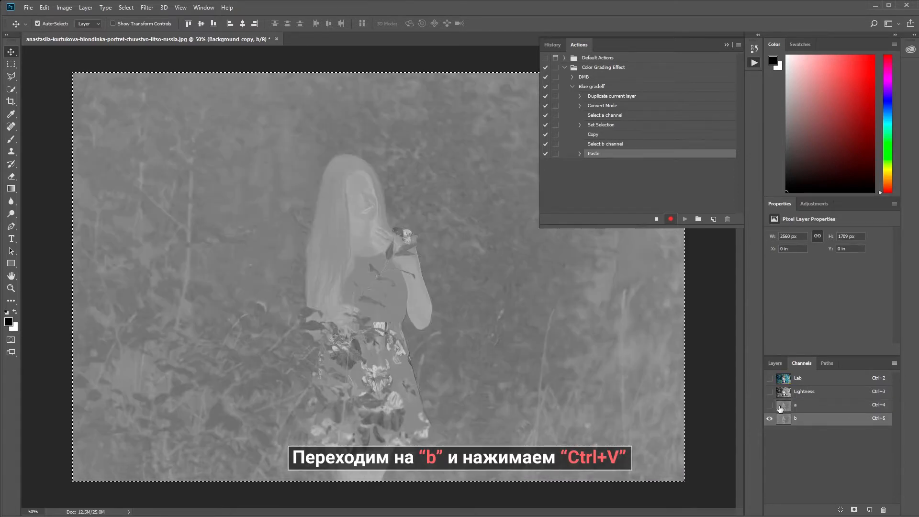
{"action": "left_click", "coordinate": [802, 381]}
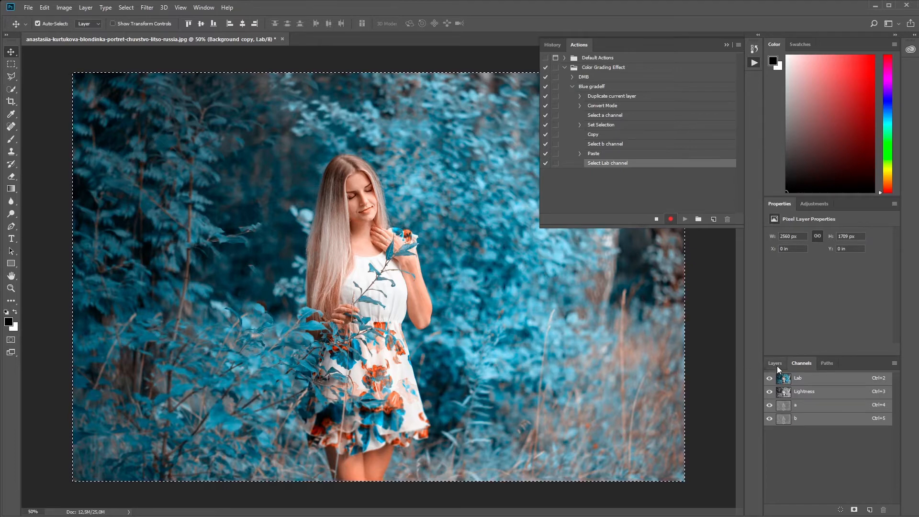
{"action": "key", "text": "ctrl+d"}
{"action": "left_click", "coordinate": [776, 363]}
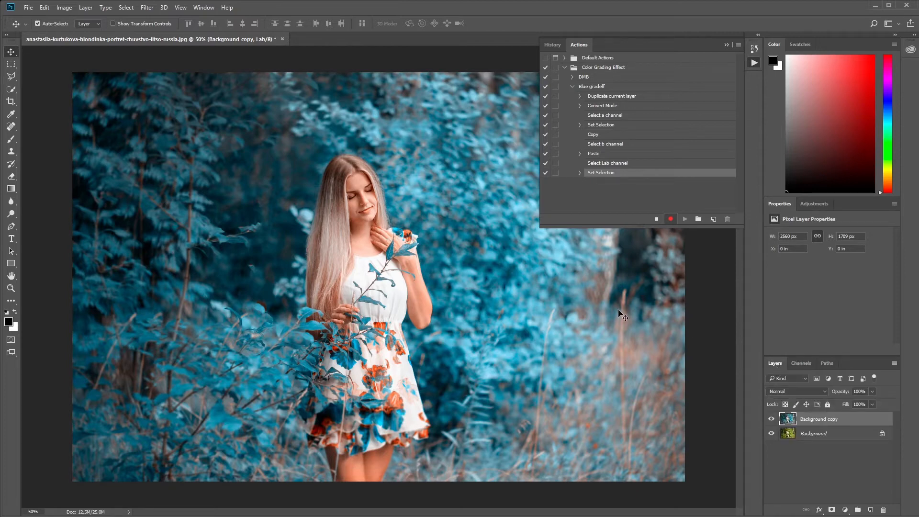
Step: Convert the image to RGB Color mode without flattening the layers
{"action": "left_click", "coordinate": [59, 7]}
{"action": "mouse_move", "coordinate": [63, 19]}
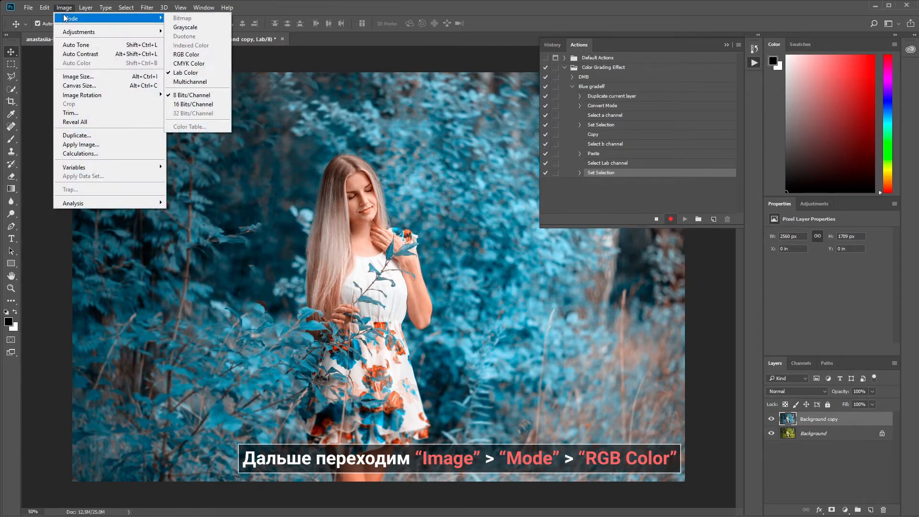
{"action": "left_click", "coordinate": [203, 54]}
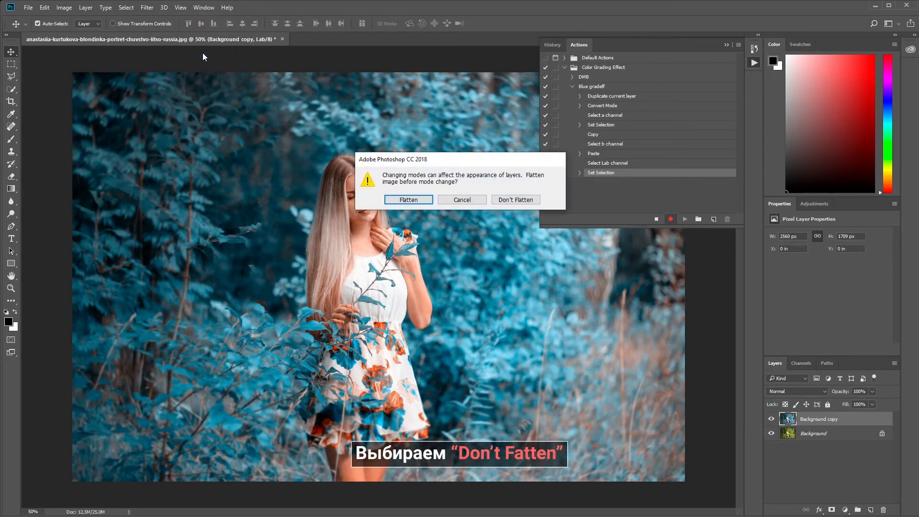
{"action": "left_click", "coordinate": [516, 200]}
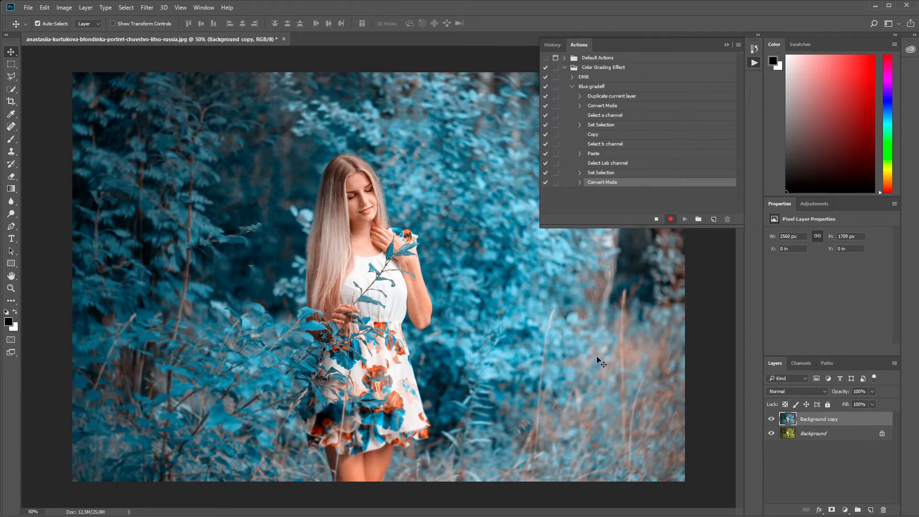
Step: Add a Selective Color adjustment layer and set its Reds to Cyan -50% and Yellow +50%
{"action": "left_click", "coordinate": [845, 509]}
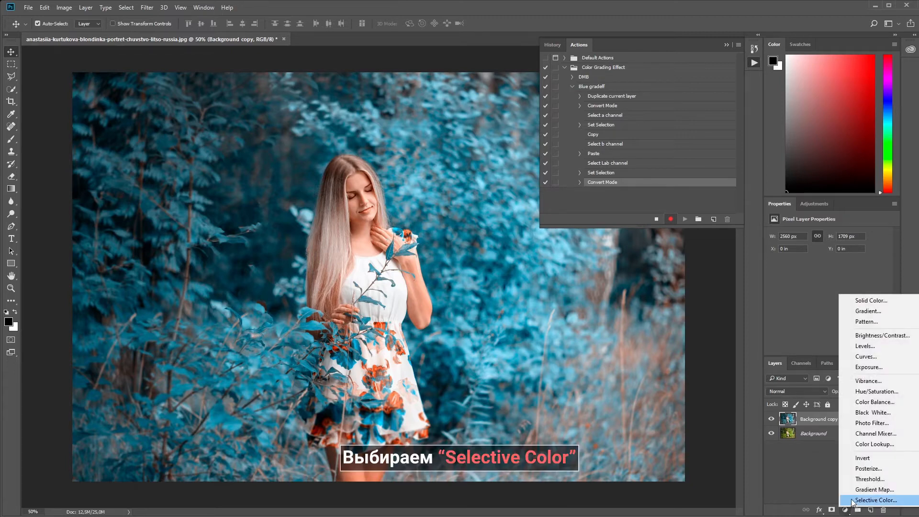
{"action": "left_click", "coordinate": [852, 500]}
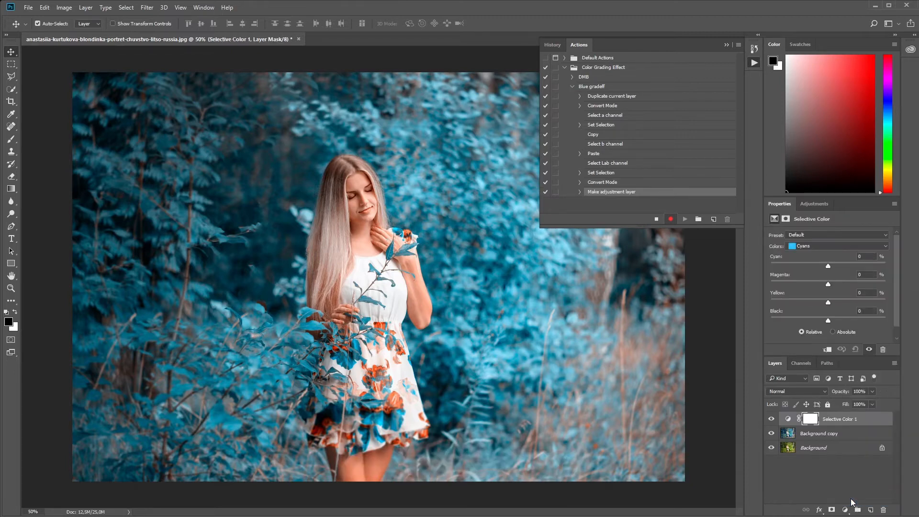
{"action": "left_click", "coordinate": [823, 246]}
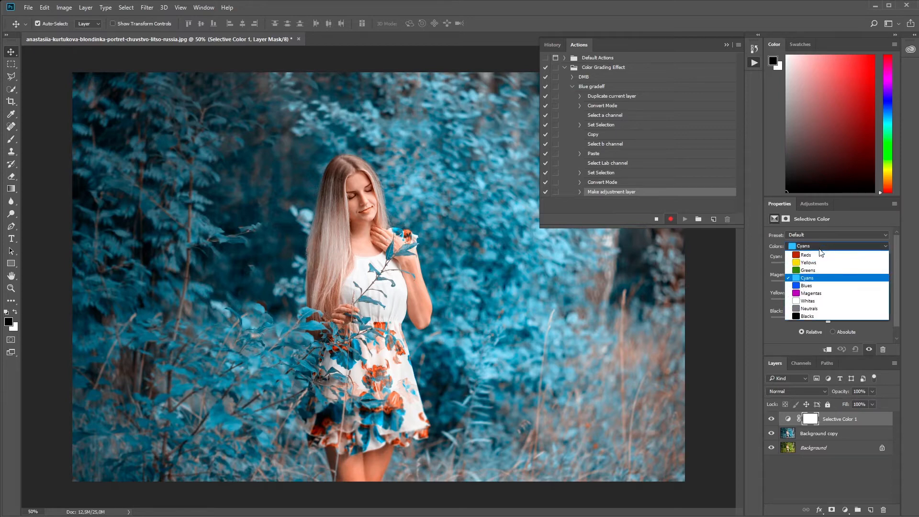
{"action": "left_click", "coordinate": [816, 255]}
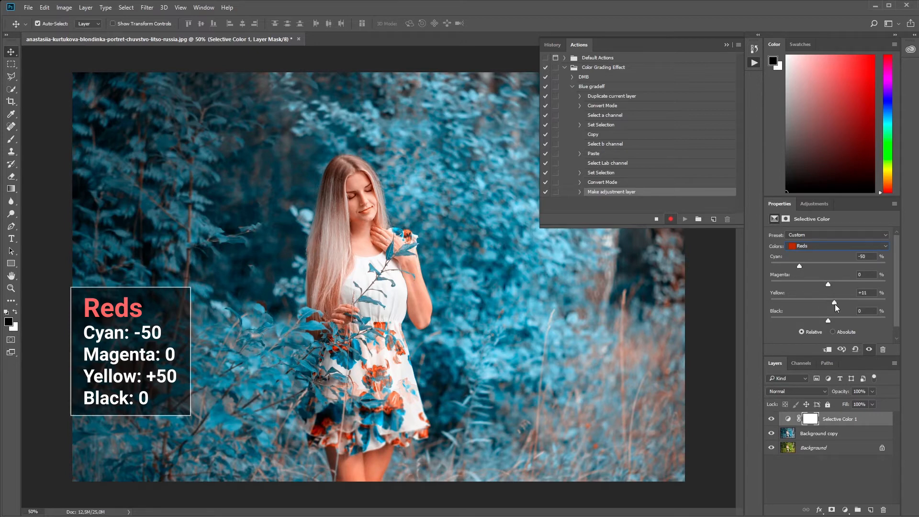
{"action": "left_click_drag", "start_coordinate": [856, 308], "coordinate": [857, 307]}
Step: Set the Selective Color Cyans to Cyan +30%, Magenta +30% and Yellow -30%, and stop recording the action
{"action": "left_click", "coordinate": [833, 246]}
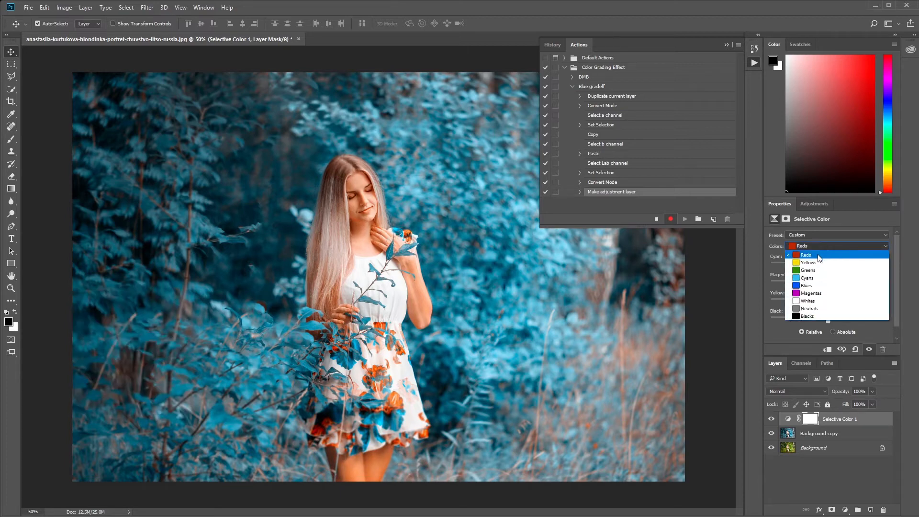
{"action": "left_click", "coordinate": [808, 278]}
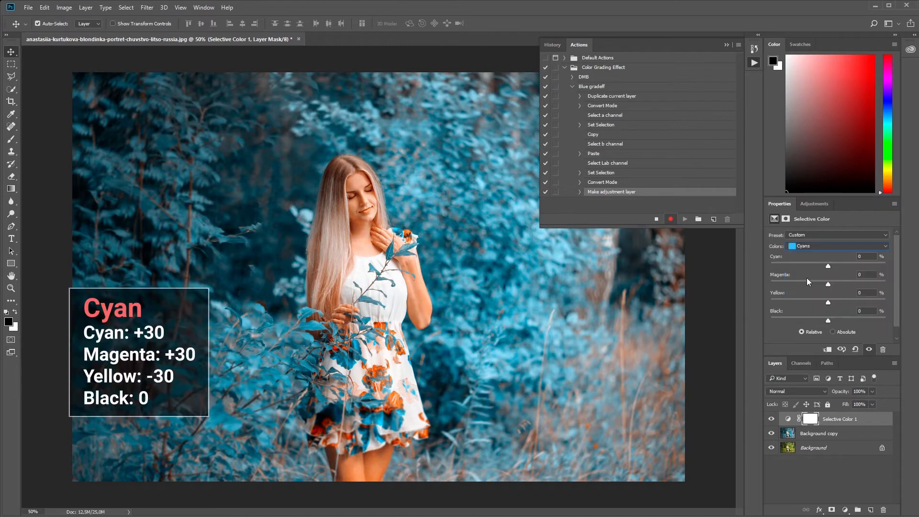
{"action": "left_click_drag", "start_coordinate": [830, 269], "coordinate": [831, 269]}
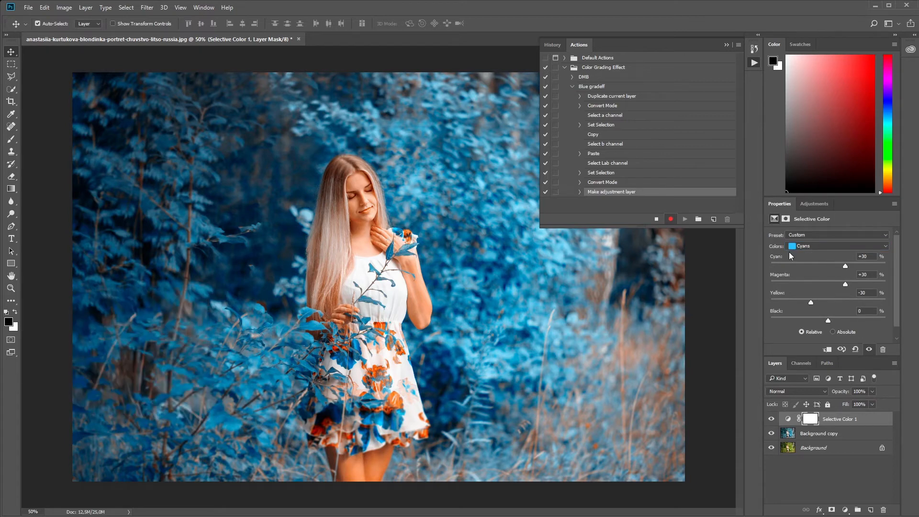
{"action": "left_click", "coordinate": [657, 220]}
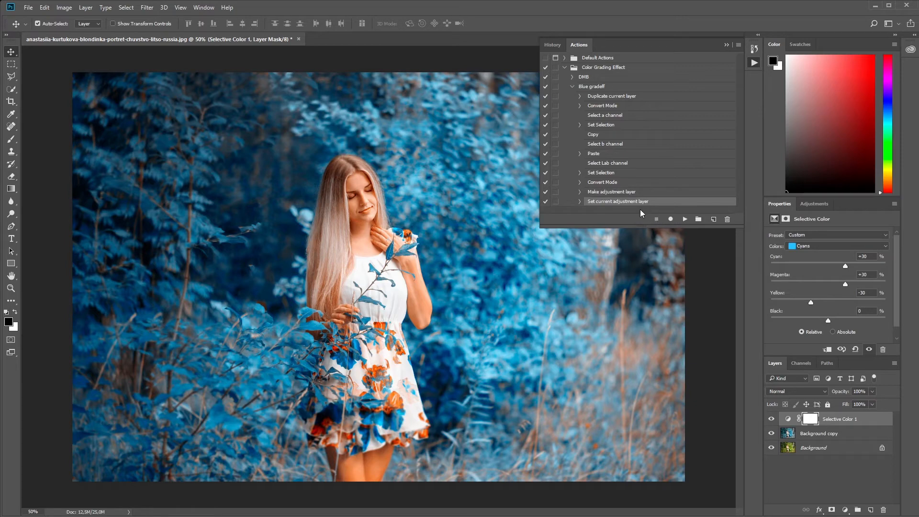
{"action": "left_click", "coordinate": [726, 46]}
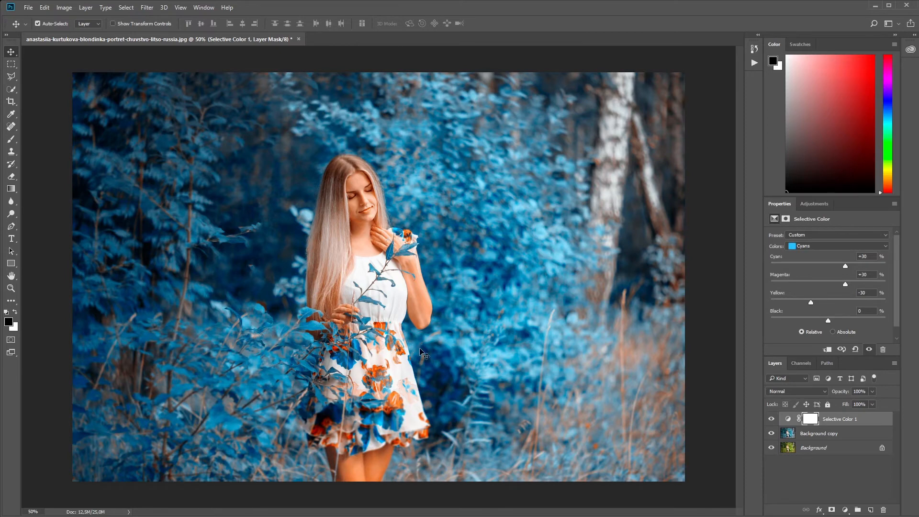
Step: Compare the photo before and after grading by repeatedly toggling layer visibility from the Background layer
{"action": "left_click", "coordinate": [772, 449], "text": "alt"}
{"action": "left_click", "coordinate": [772, 449], "text": "alt"}
{"action": "left_click", "coordinate": [772, 449], "text": "alt"}
{"action": "left_click", "coordinate": [772, 448], "text": "alt"}
{"action": "left_click", "coordinate": [772, 448], "text": "alt"}
{"action": "left_click", "coordinate": [772, 448], "text": "alt"}
{"action": "left_click", "coordinate": [772, 449], "text": "alt"}
{"action": "left_click", "coordinate": [771, 448], "text": "alt"}
Step: Open the photo of the woman lying in the greenery from the Foto folder, leaving it without colour management
{"action": "left_click", "coordinate": [29, 8]}
{"action": "left_click", "coordinate": [31, 22]}
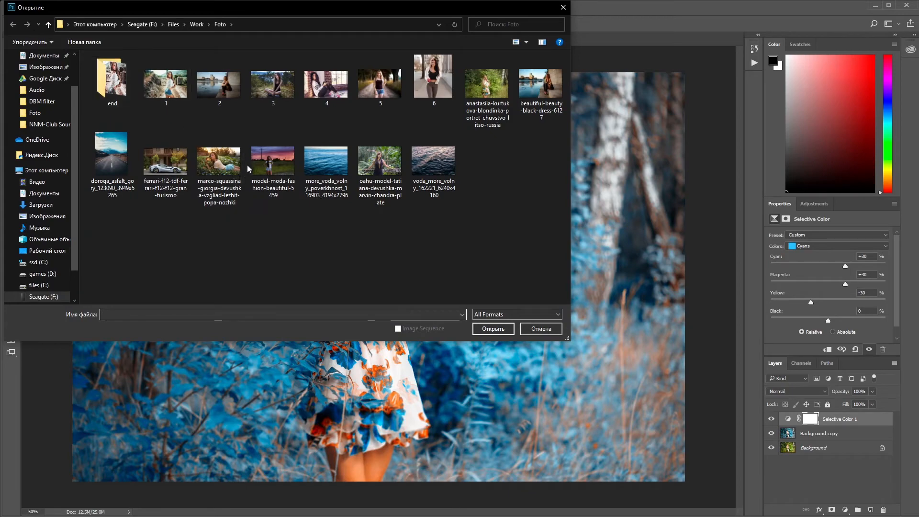
{"action": "double_click", "coordinate": [236, 175]}
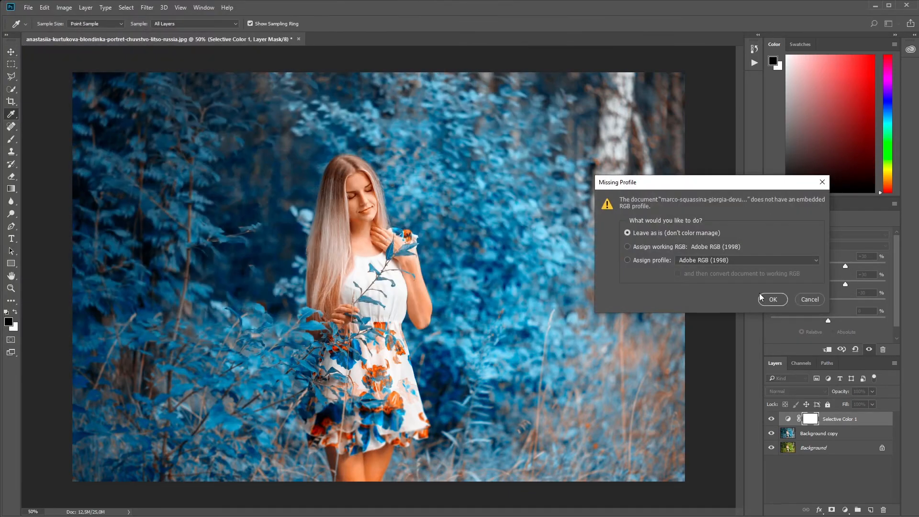
{"action": "left_click", "coordinate": [765, 301]}
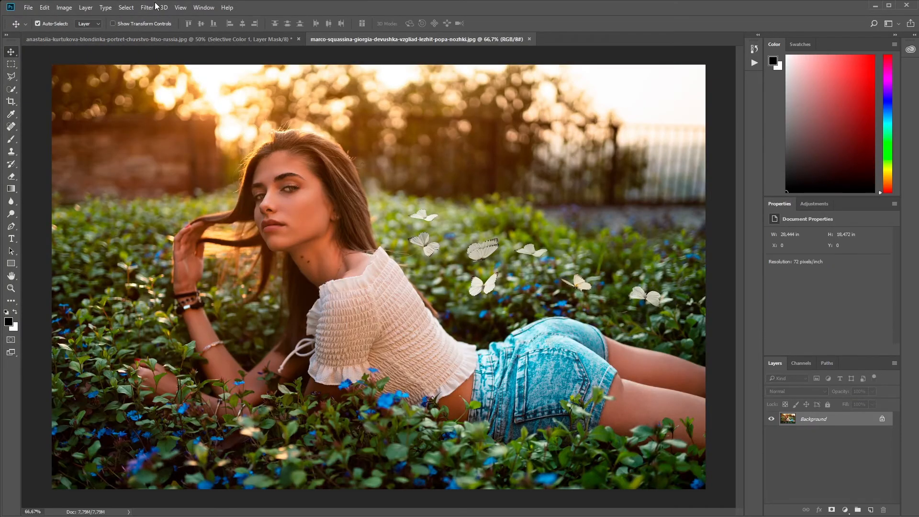
Step: Play the whole "Blue gradeff" action on the newly opened photo and deselect its layers
{"action": "left_click", "coordinate": [203, 8]}
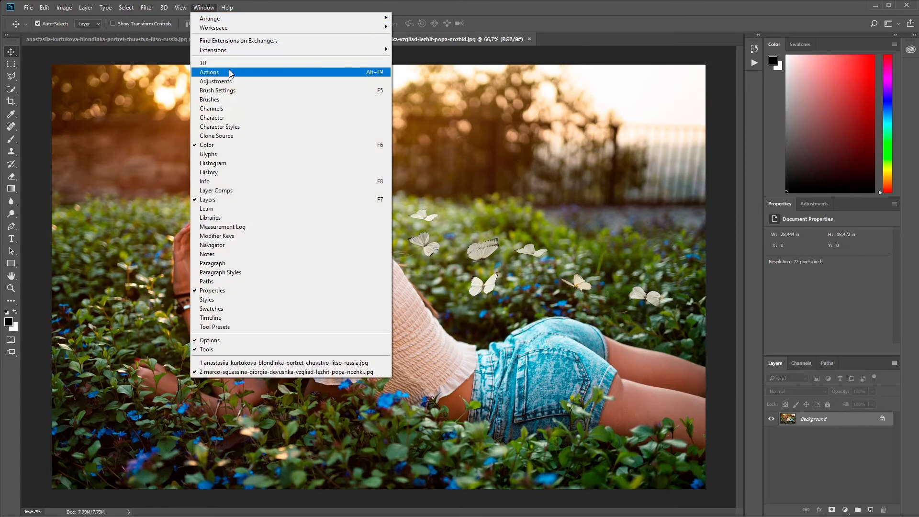
{"action": "left_click", "coordinate": [231, 74]}
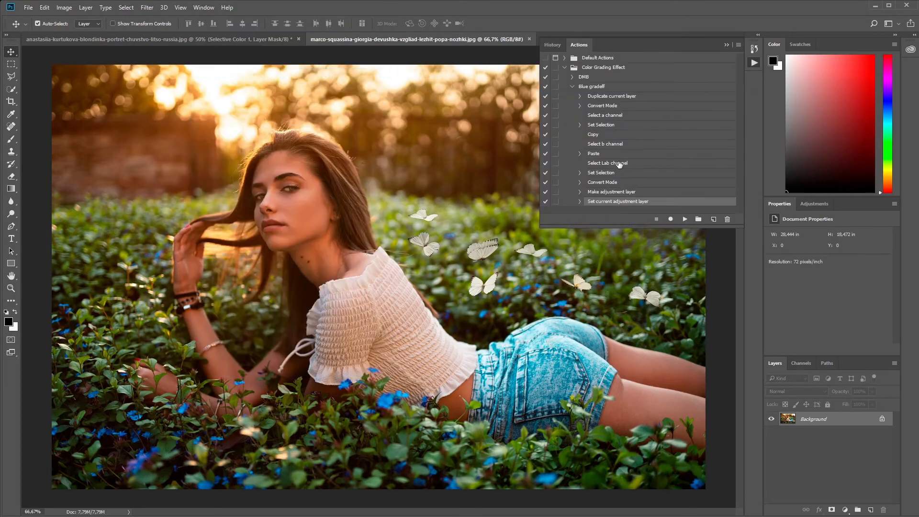
{"action": "left_click", "coordinate": [588, 89]}
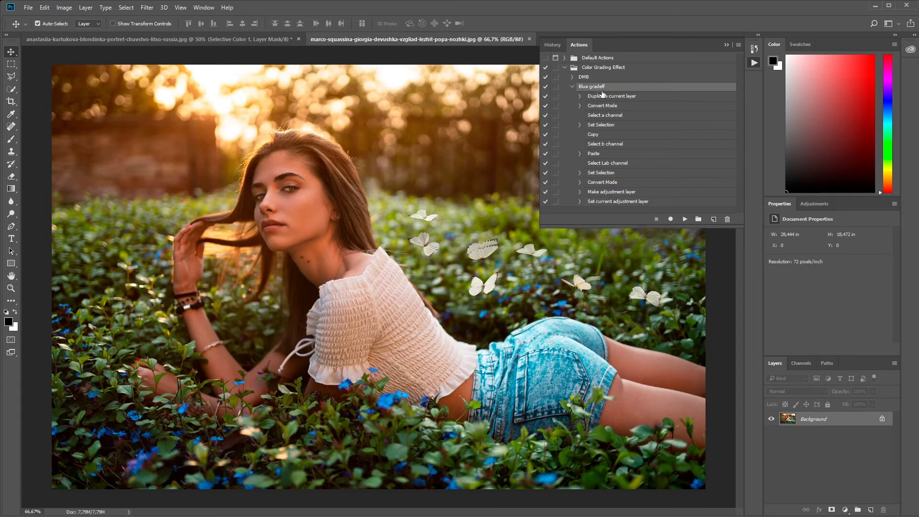
{"action": "left_click", "coordinate": [685, 220]}
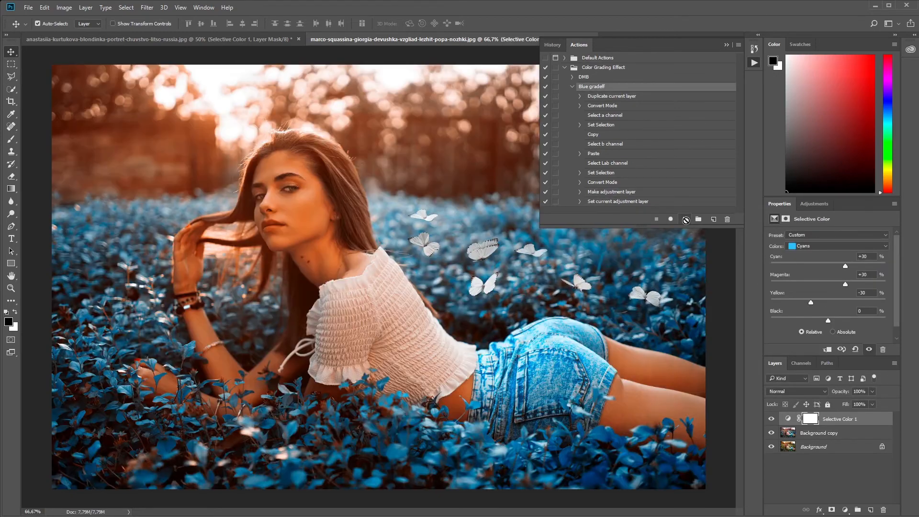
{"action": "left_click", "coordinate": [734, 269]}
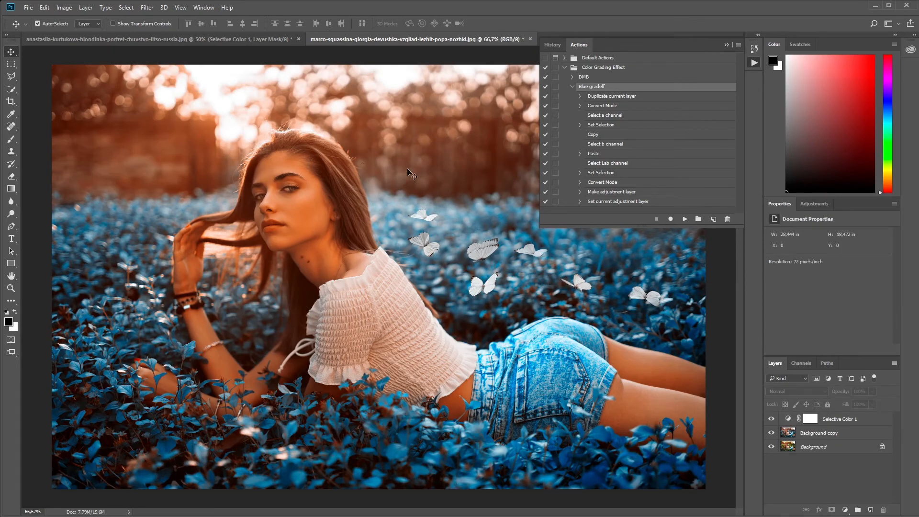
Step: Open the photo of the dark-dressed woman among jungle plants from the Foto folder without colour management, and activate the Move tool
{"action": "left_click", "coordinate": [29, 7]}
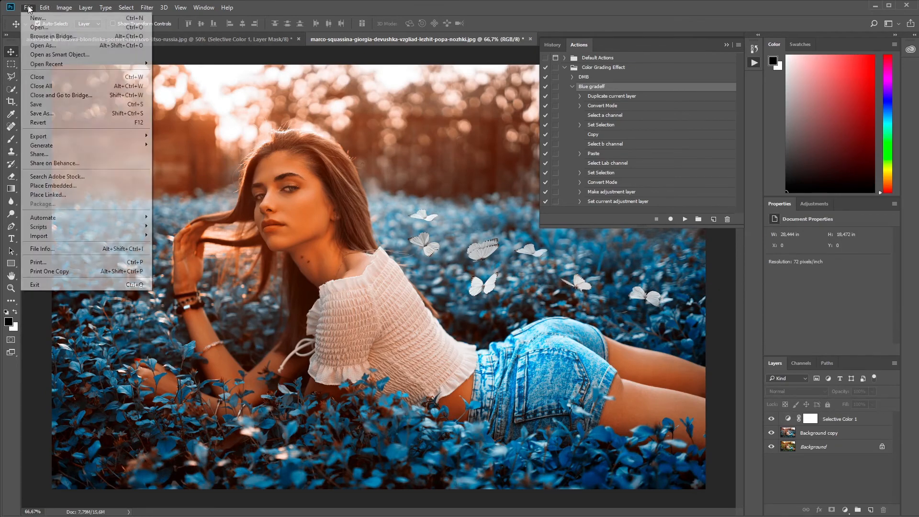
{"action": "left_click", "coordinate": [41, 27]}
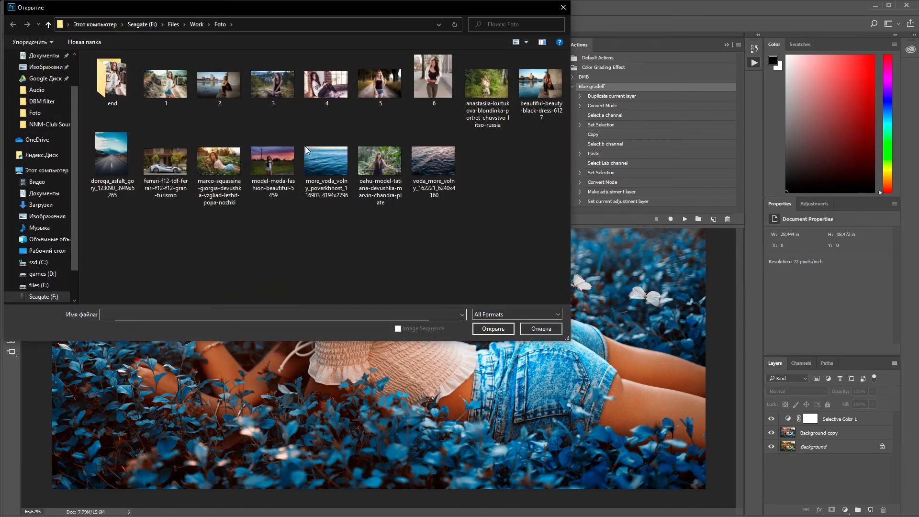
{"action": "double_click", "coordinate": [376, 154]}
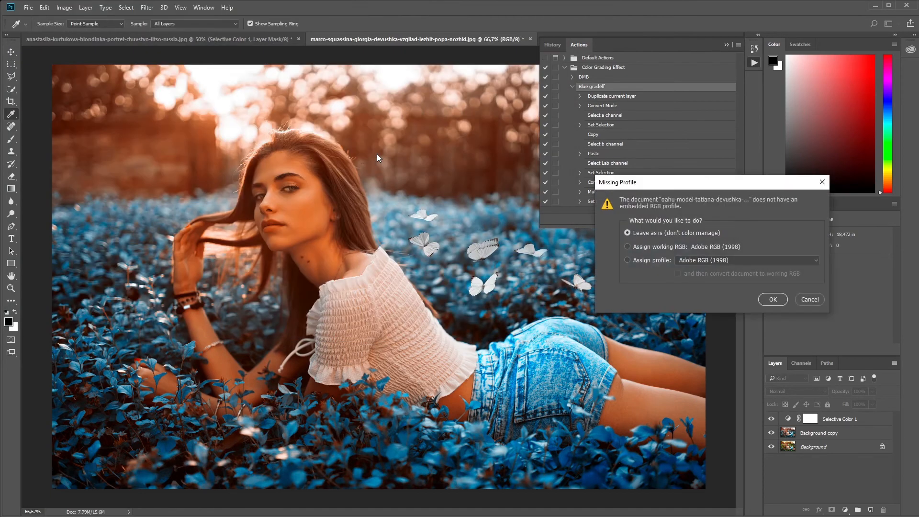
{"action": "left_click", "coordinate": [767, 299]}
{"action": "key", "text": "v"}
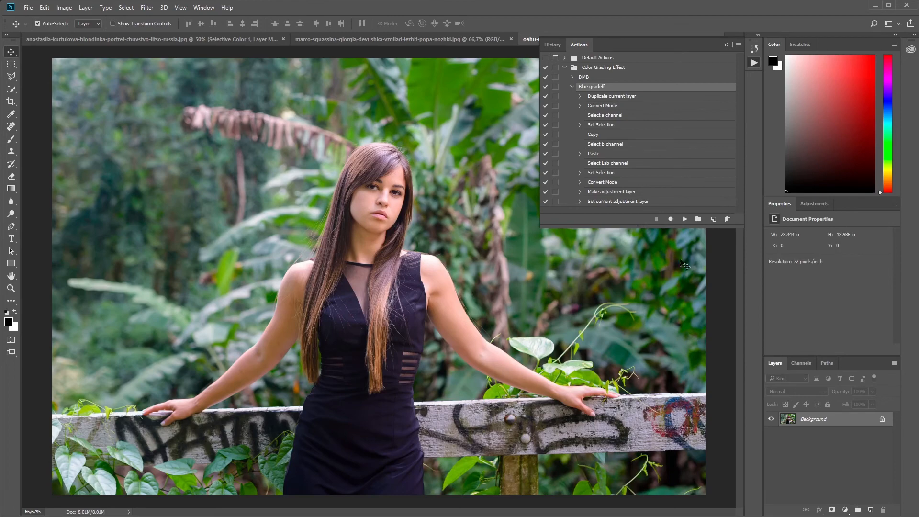
Step: Play the "Blue gradeff" action on the newly opened photo and collapse the Actions list to uncover the image
{"action": "left_click", "coordinate": [686, 219]}
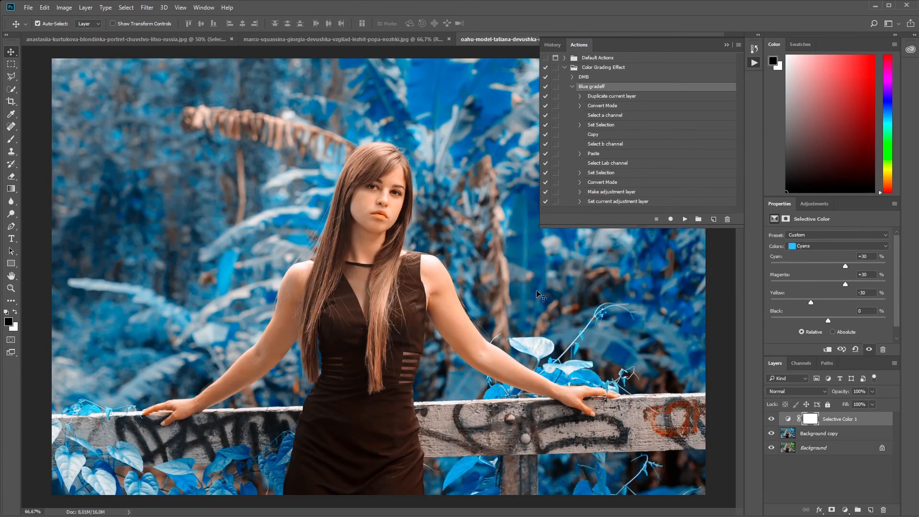
{"action": "left_click", "coordinate": [726, 44]}
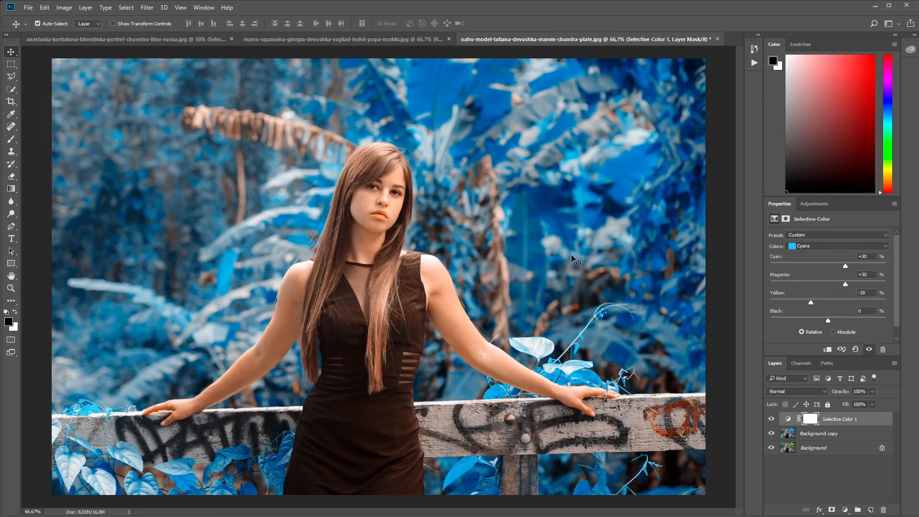